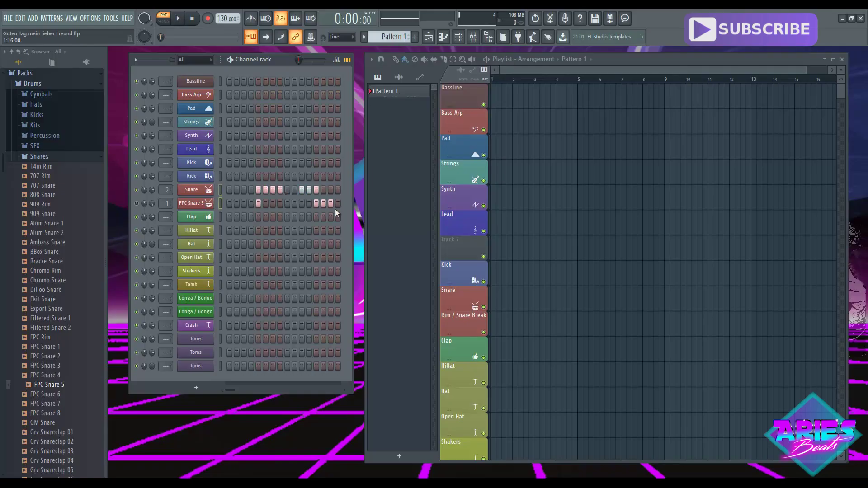
Step: Play the pattern and add hits on steps 1, 7, 11, 12 and 13 of the second Kick channel
{"action": "key", "text": "space"}
{"action": "left_click", "coordinate": [229, 176]}
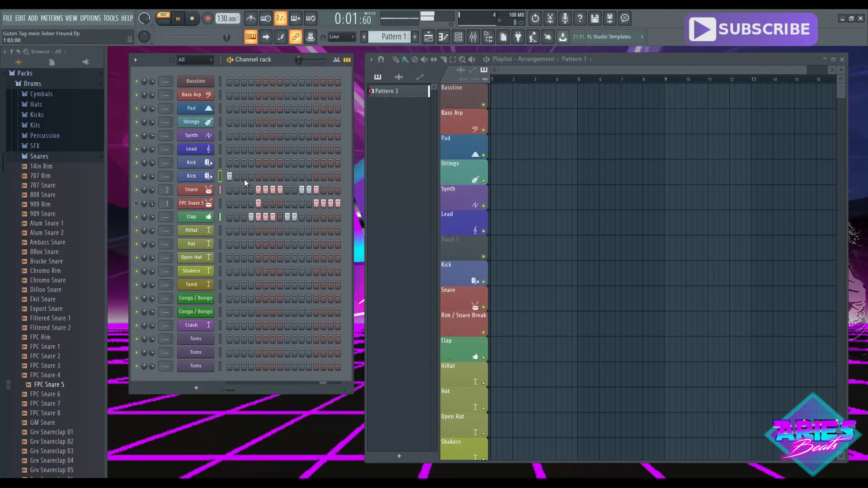
{"action": "left_click", "coordinate": [273, 176]}
{"action": "left_click", "coordinate": [302, 176]}
{"action": "left_click", "coordinate": [309, 177]}
{"action": "left_click", "coordinate": [317, 177]}
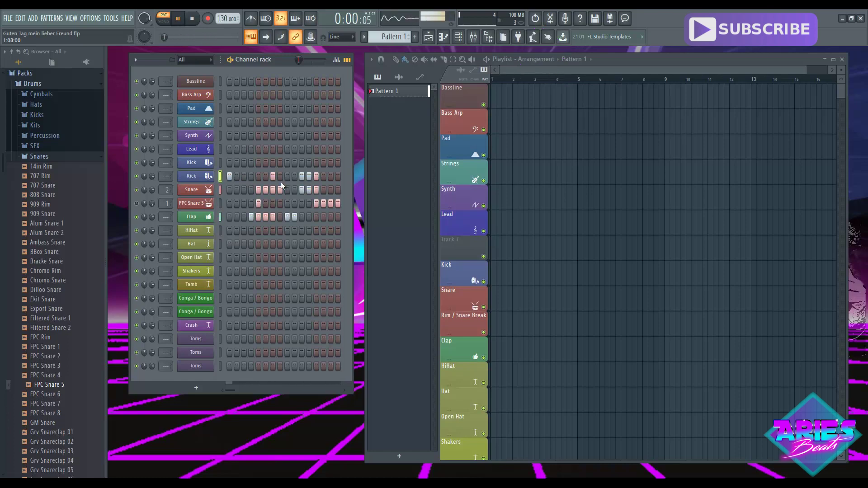
Step: Undo the Kick hits on steps 11, 12 and 13, and stop playback
{"action": "key", "text": "ctrl+z"}
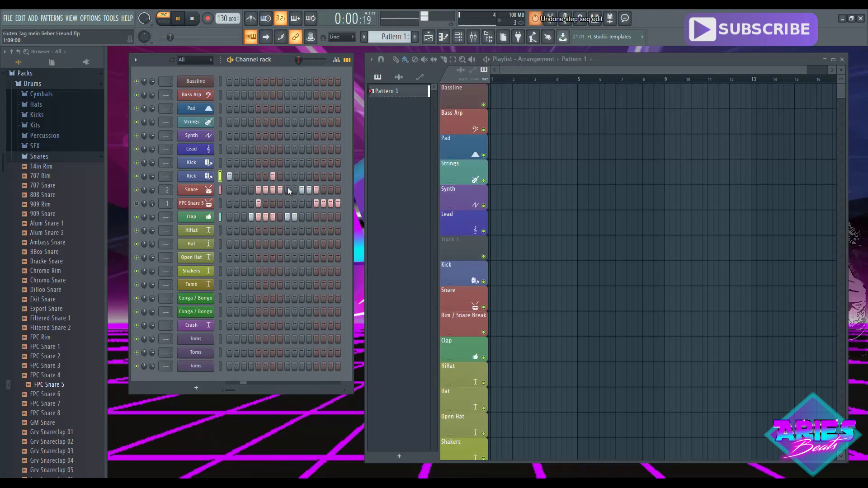
{"action": "key", "text": "ctrl+z"}
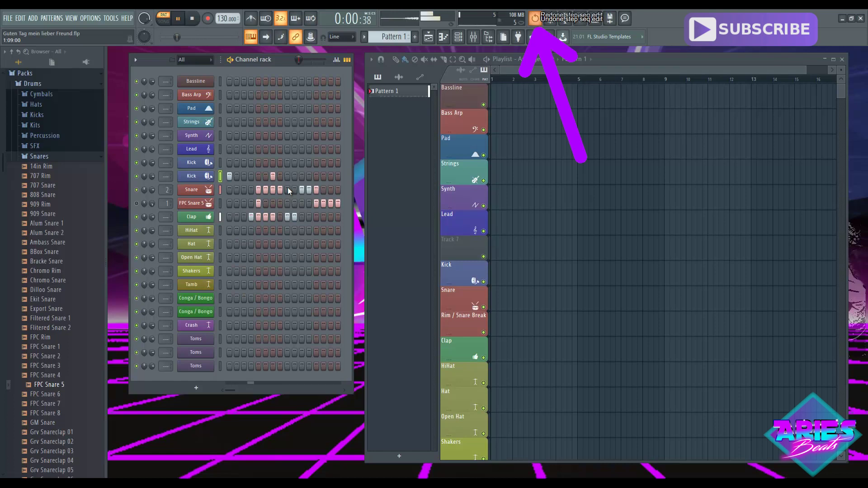
{"action": "key", "text": "ctrl+z"}
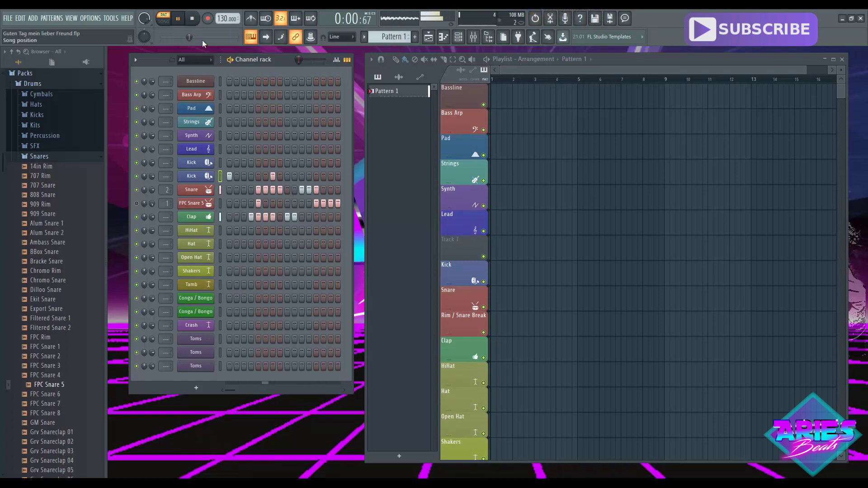
{"action": "left_click", "coordinate": [193, 19]}
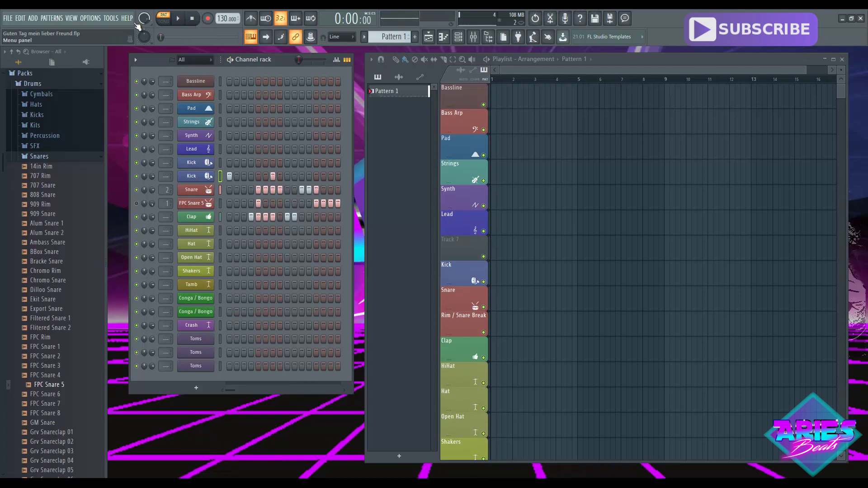
Step: Raise the maximum undo levels in the general settings
{"action": "left_click", "coordinate": [91, 19]}
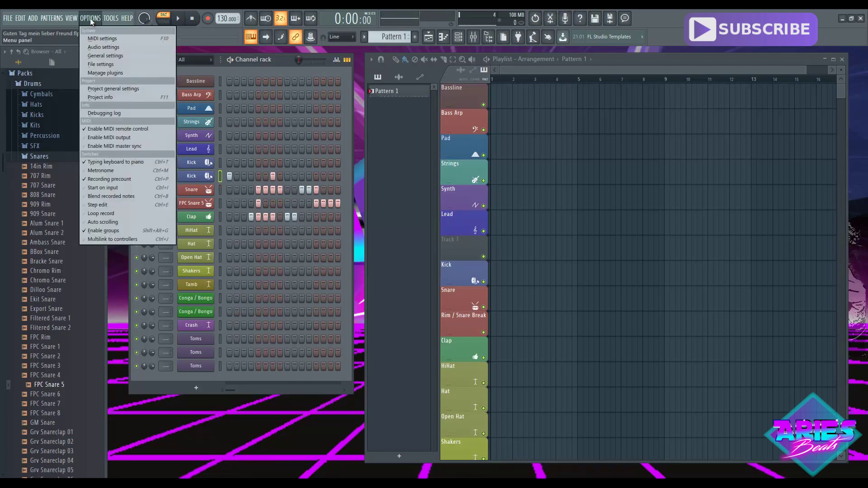
{"action": "left_click", "coordinate": [119, 56]}
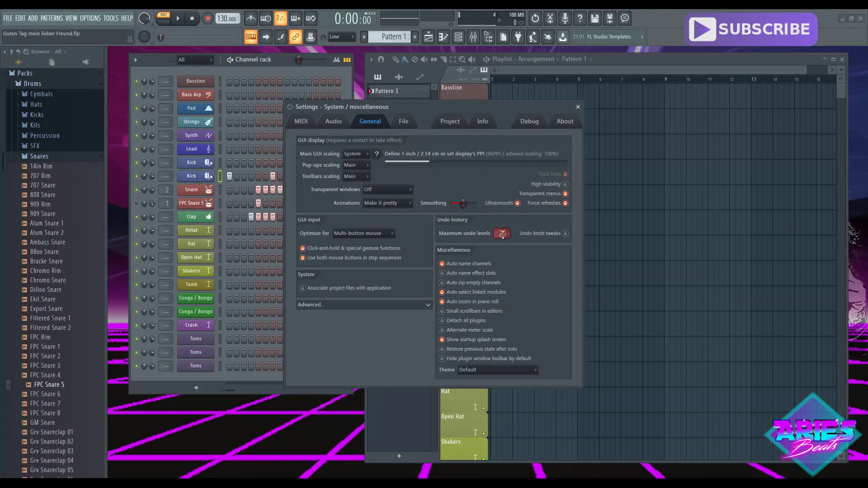
{"action": "left_click_drag", "start_coordinate": [503, 234], "coordinate": [500, 227]}
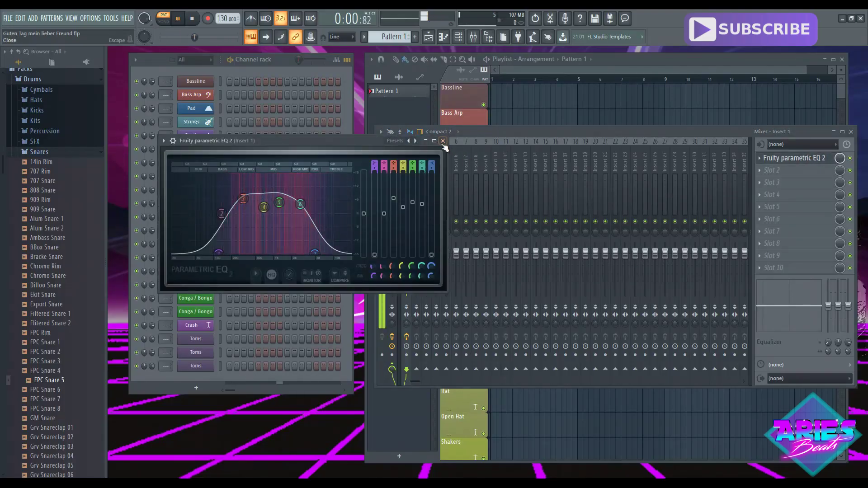
Step: Close the EQ window, place Snare hits on steps 5 and 13, and mute the FPC Snare 5 channel
{"action": "left_click", "coordinate": [445, 141]}
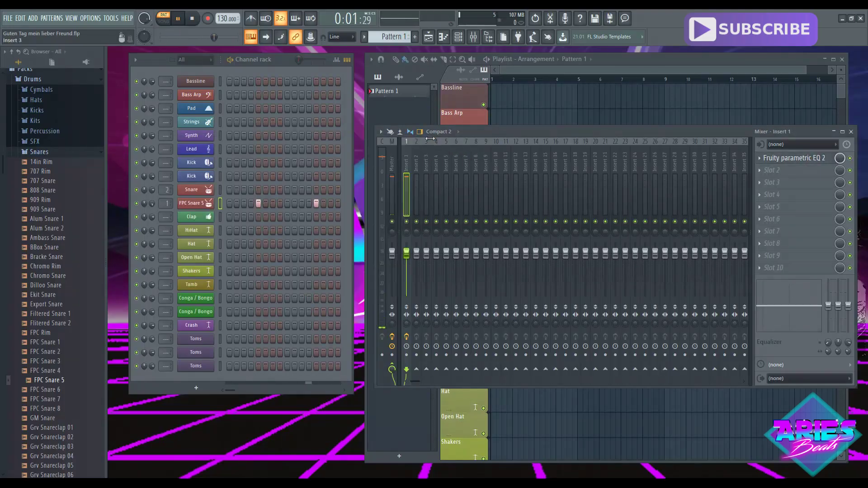
{"action": "key", "text": "space"}
{"action": "left_click", "coordinate": [259, 190]}
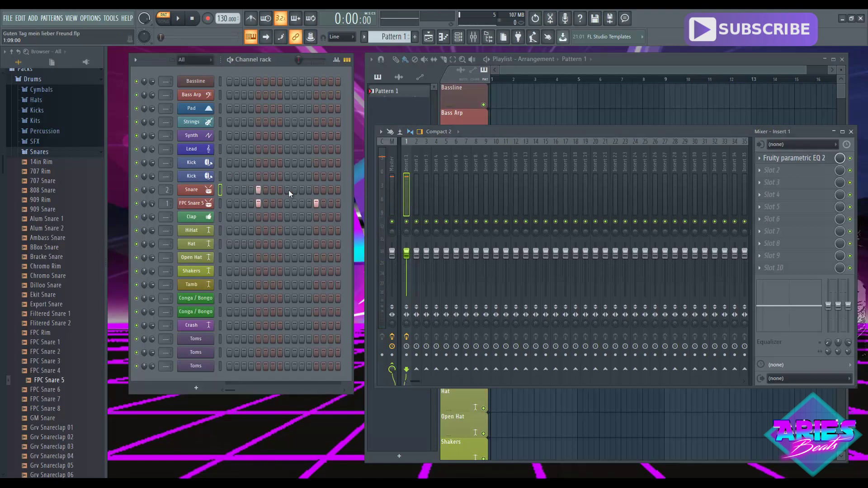
{"action": "left_click", "coordinate": [317, 190]}
{"action": "left_click", "coordinate": [135, 204]}
{"action": "key", "text": "space"}
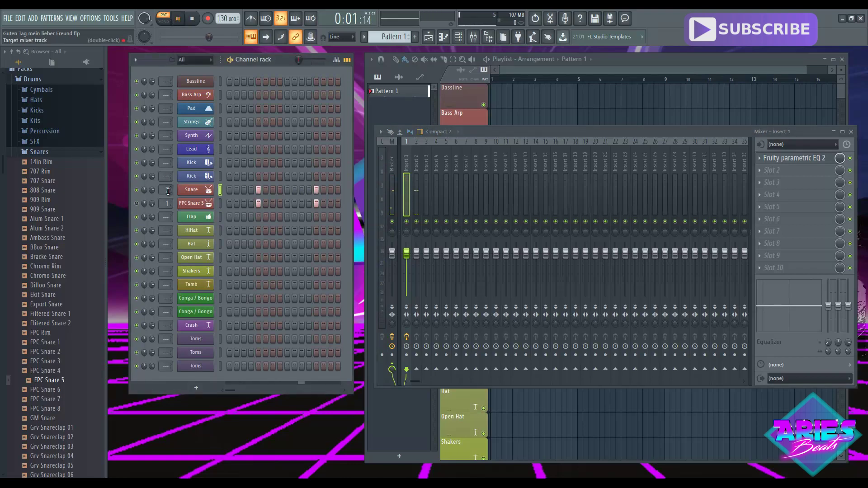
Step: Check the mixer tracks assigned to Snare and FPC Snare 5, viewing the Fruity parametric EQ 2 on Insert 1
{"action": "left_click_drag", "start_coordinate": [168, 190], "coordinate": [168, 186]}
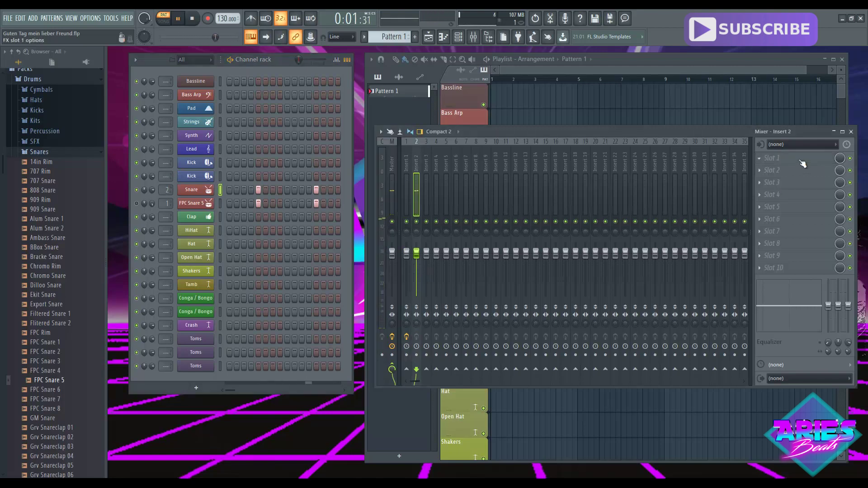
{"action": "key", "text": "space"}
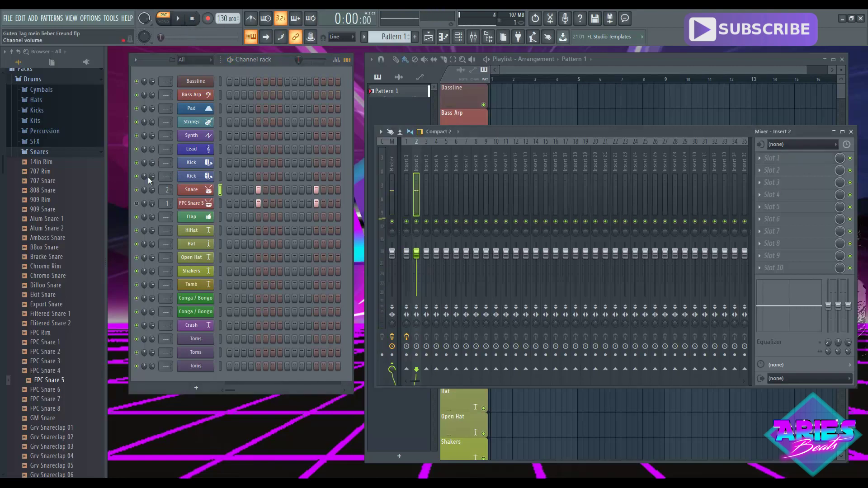
{"action": "left_click", "coordinate": [163, 204]}
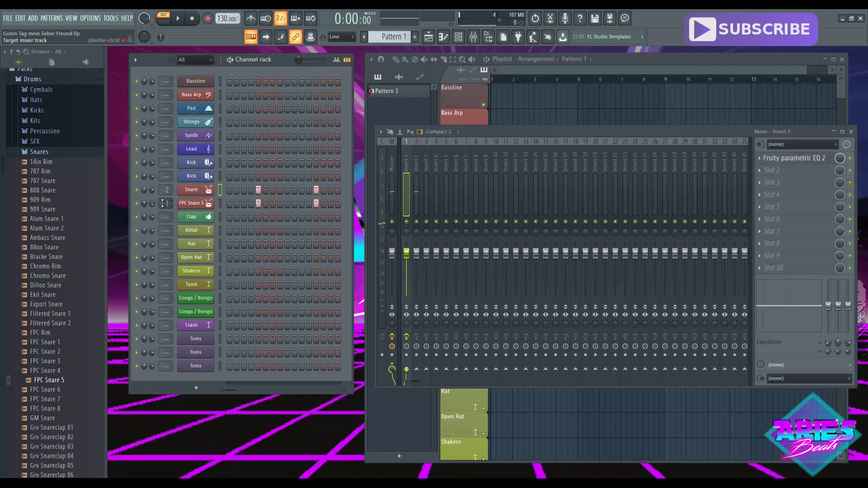
{"action": "left_click", "coordinate": [786, 161]}
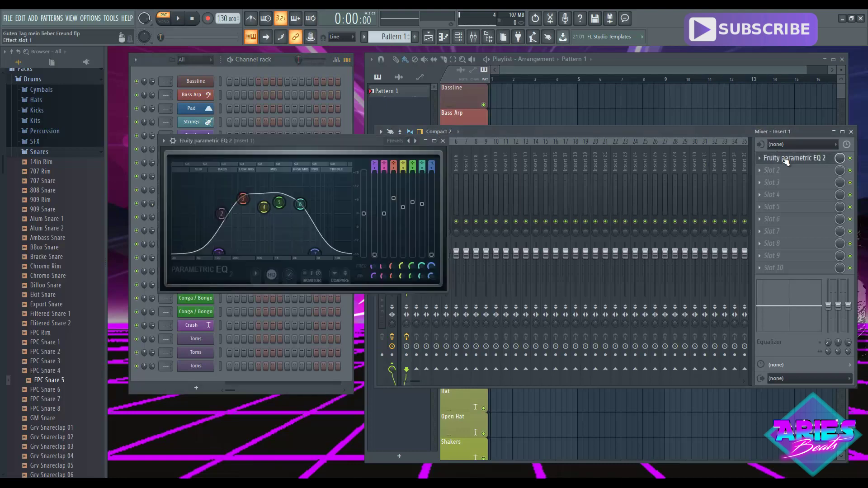
{"action": "left_click", "coordinate": [445, 142]}
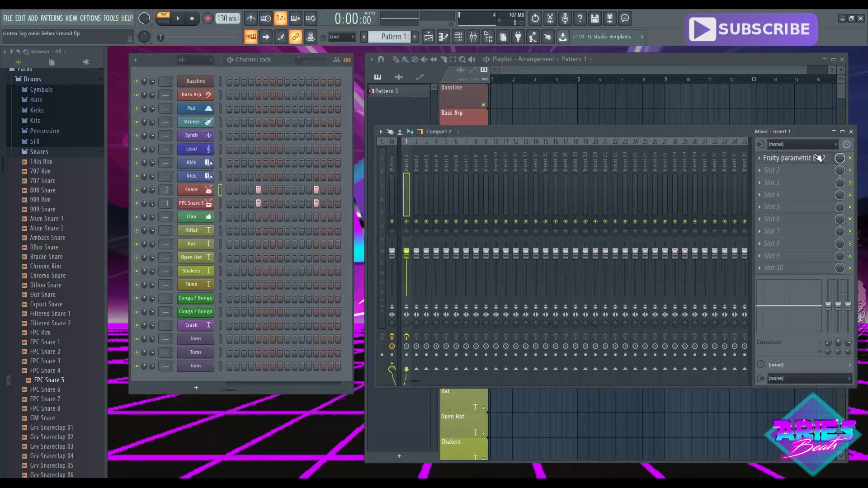
Step: Copy the Fruity parametric EQ 2 with its current settings from mixer Insert 1 to Insert 2 and close its window
{"action": "left_click", "coordinate": [760, 159]}
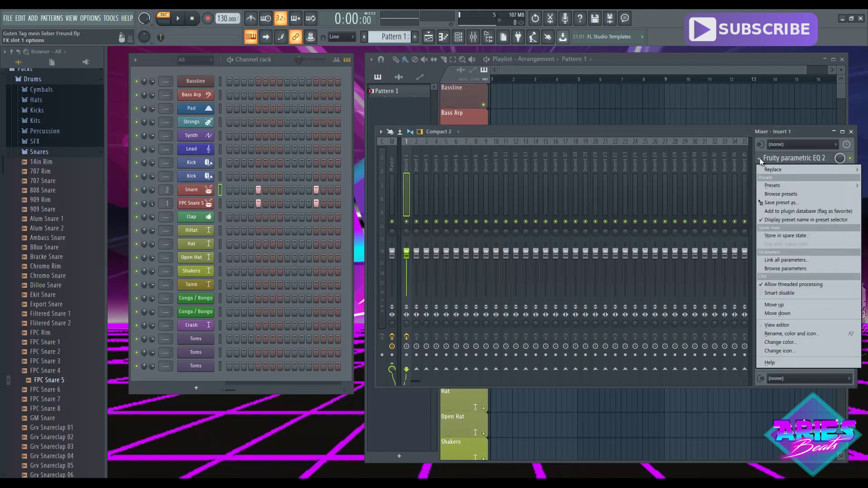
{"action": "left_click_drag", "start_coordinate": [788, 202], "coordinate": [415, 141]}
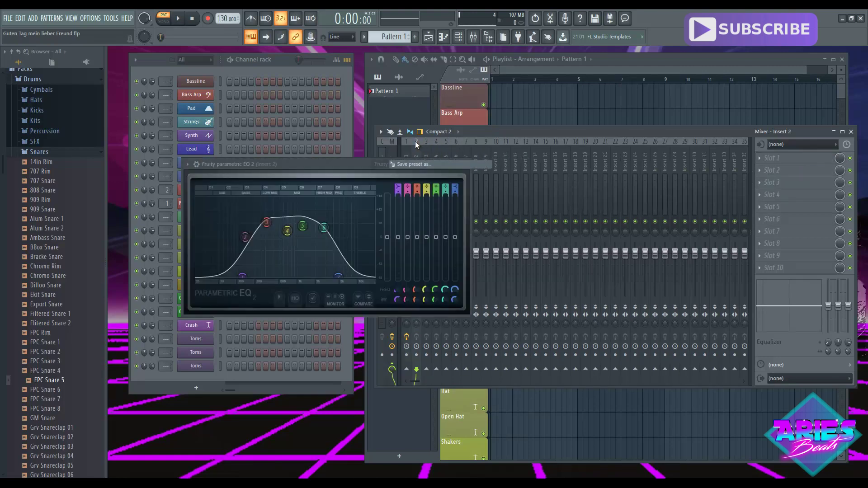
{"action": "left_click", "coordinate": [470, 161]}
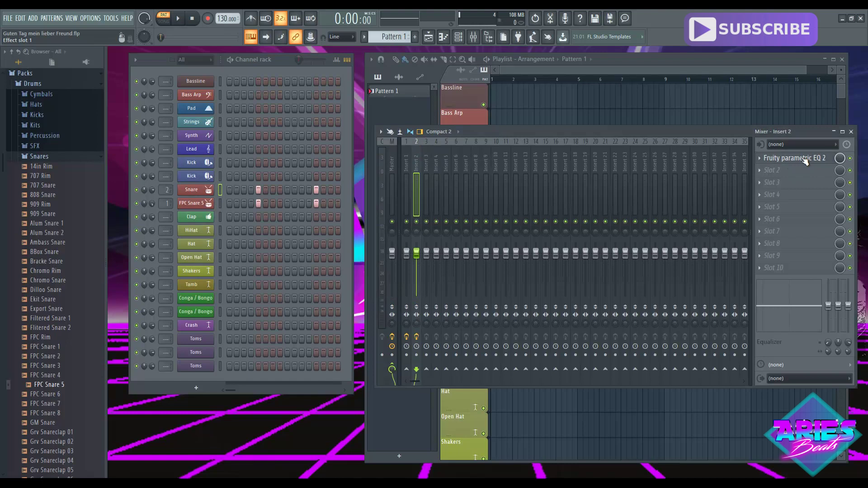
Step: Compare the Fruity parametric EQ 2 settings on mixer Insert 2 with those on Insert 1
{"action": "left_click", "coordinate": [806, 159]}
{"action": "left_click", "coordinate": [466, 164]}
{"action": "left_click", "coordinate": [408, 142]}
{"action": "left_click", "coordinate": [792, 159]}
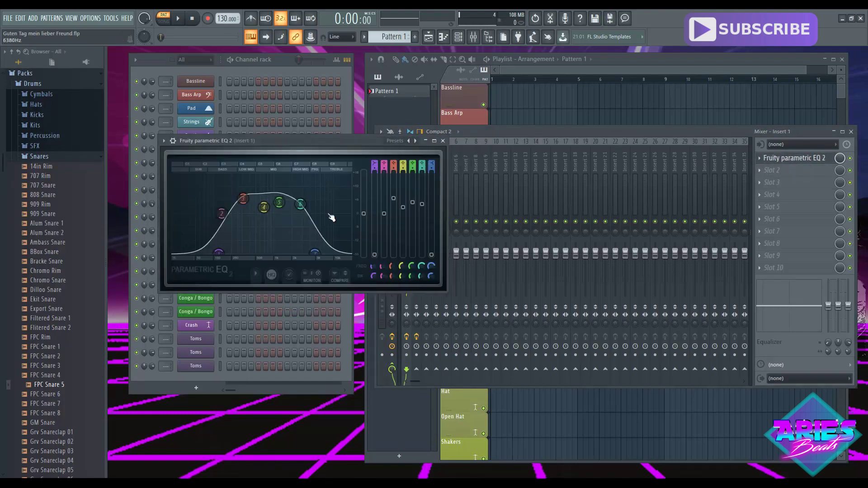
{"action": "left_click", "coordinate": [443, 141]}
{"action": "left_click", "coordinate": [800, 158]}
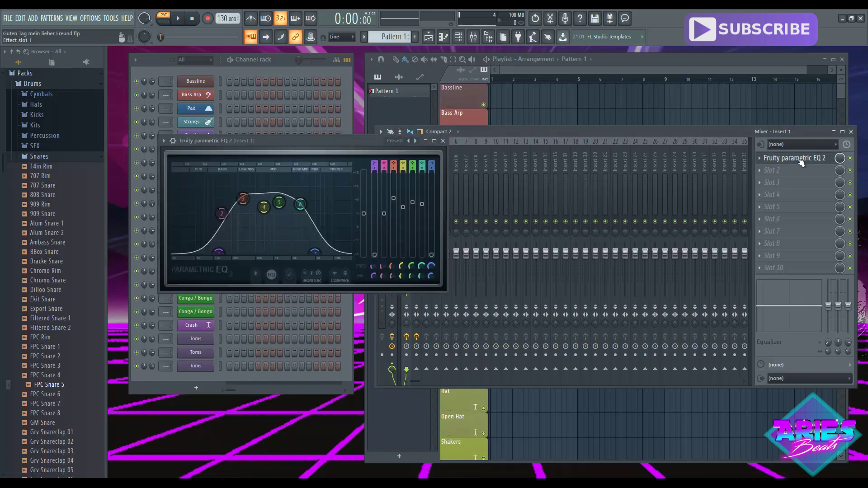
{"action": "left_click", "coordinate": [443, 140]}
{"action": "left_click", "coordinate": [418, 142]}
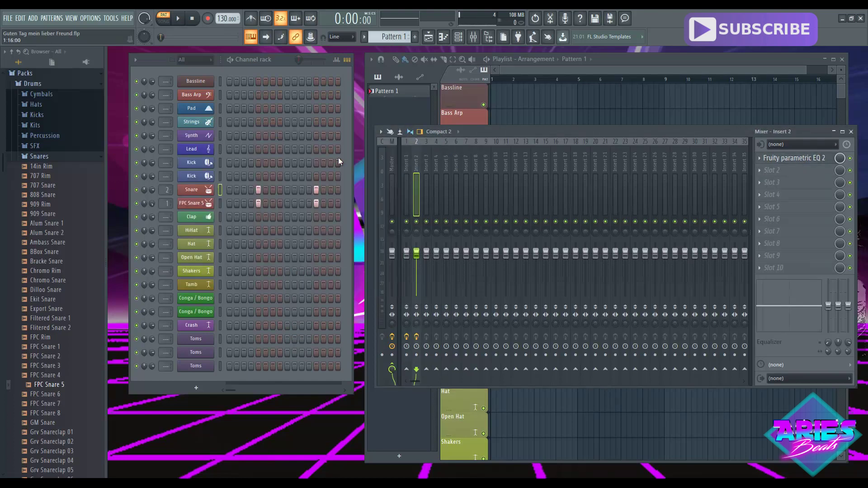
{"action": "left_click", "coordinate": [406, 142]}
{"action": "left_click", "coordinate": [798, 158]}
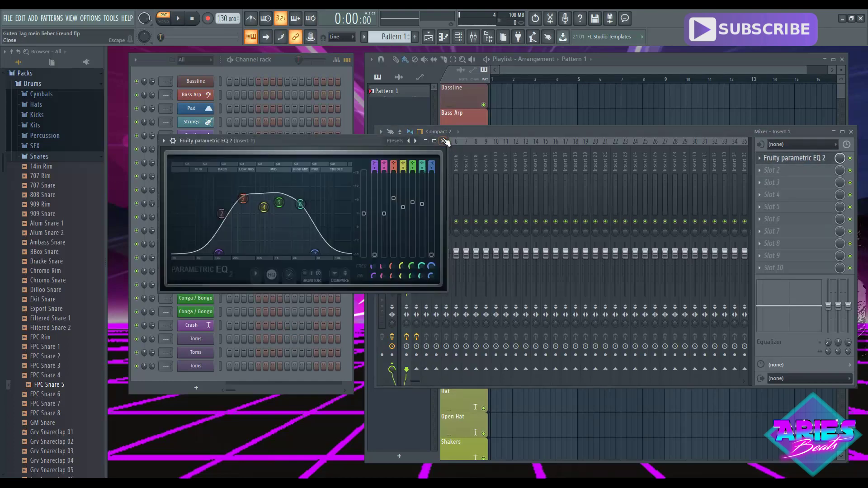
{"action": "left_click", "coordinate": [800, 159]}
{"action": "left_click", "coordinate": [799, 159]}
{"action": "left_click", "coordinate": [443, 141]}
{"action": "left_click", "coordinate": [415, 144]}
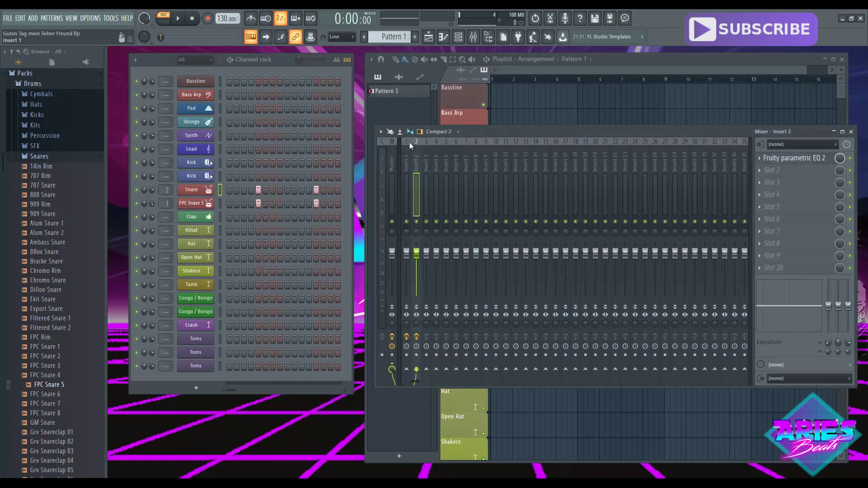
{"action": "left_click", "coordinate": [407, 144]}
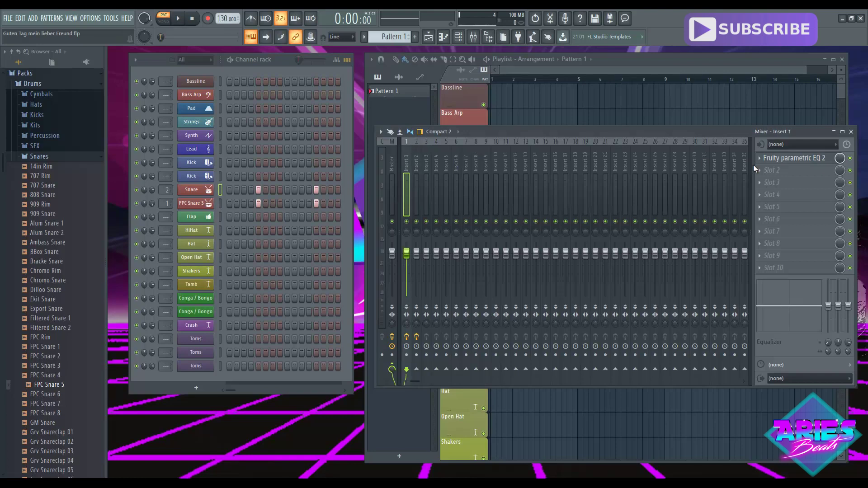
{"action": "left_click", "coordinate": [782, 159]}
{"action": "left_click", "coordinate": [443, 141]}
{"action": "left_click", "coordinate": [782, 160]}
{"action": "left_click", "coordinate": [443, 142]}
{"action": "left_click", "coordinate": [417, 143]}
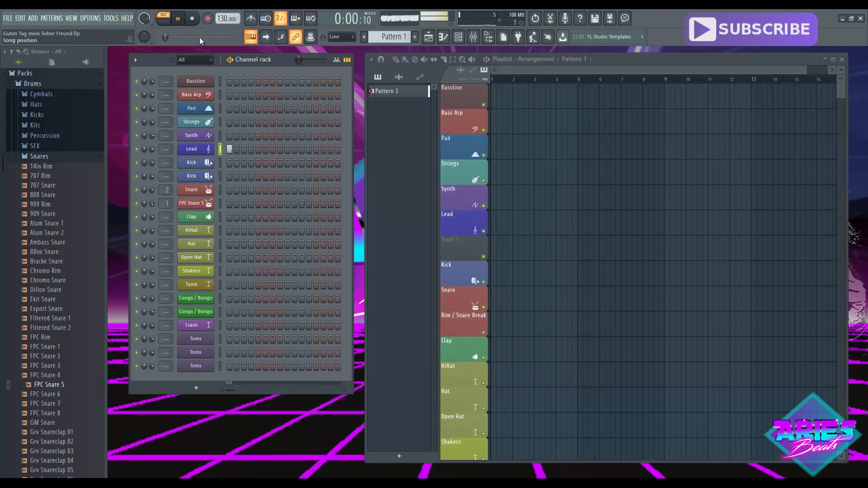
Step: Adjust the Lead channel's volume during playback, and stop the pattern
{"action": "left_click_drag", "start_coordinate": [153, 149], "coordinate": [174, 208]}
{"action": "left_click", "coordinate": [185, 18]}
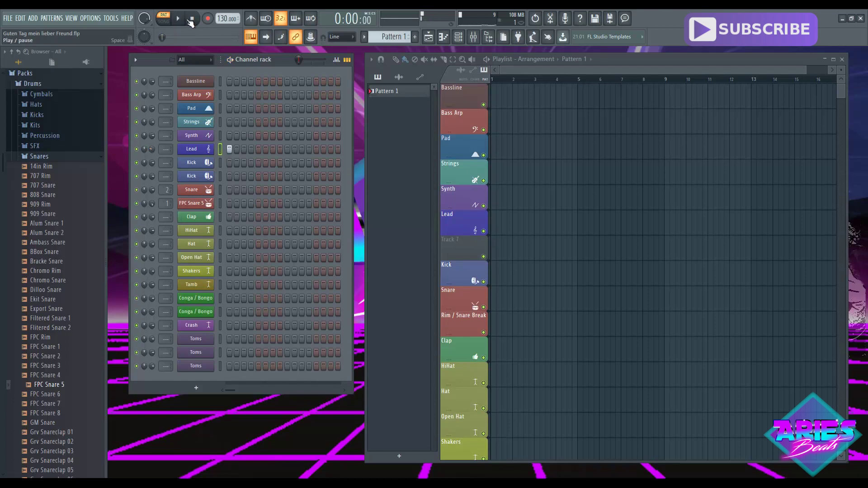
Step: Switch to the text file Wert in the Editor and copy the value 25
{"action": "left_click", "coordinate": [282, 483]}
{"action": "left_click_drag", "start_coordinate": [459, 97], "coordinate": [424, 99]}
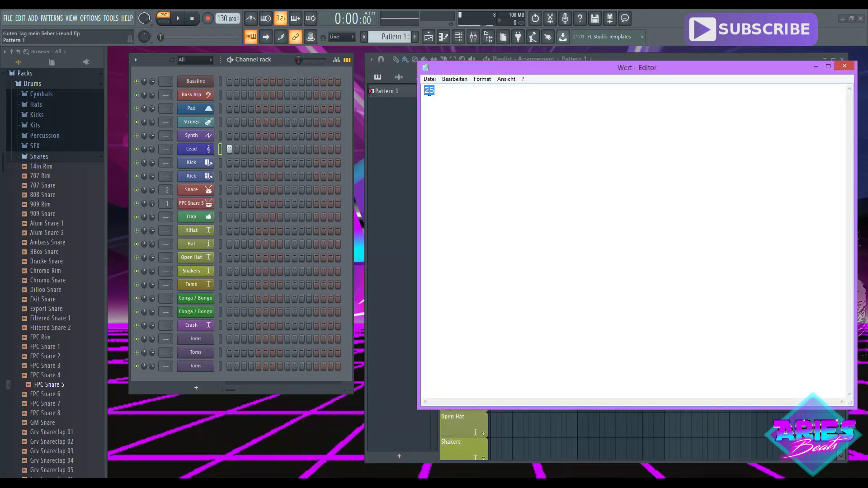
{"action": "right_click", "coordinate": [428, 92]}
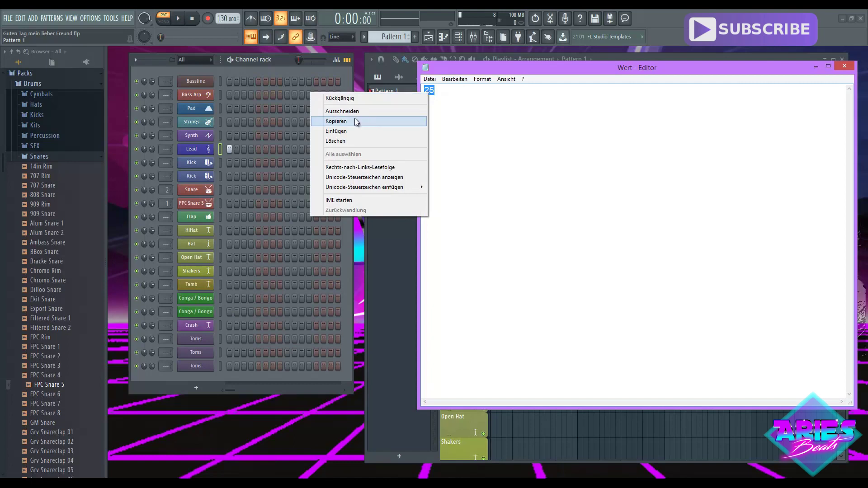
{"action": "left_click", "coordinate": [442, 66]}
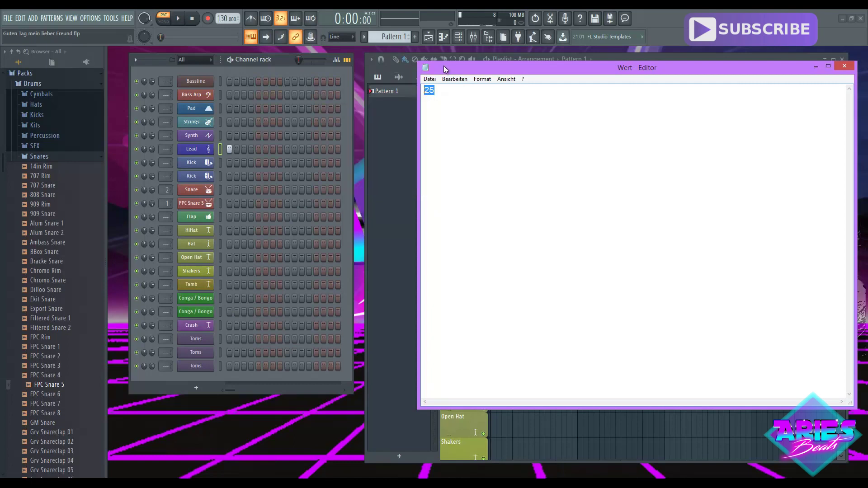
Step: Return to FL Studio and paste the copied value of 25% into the Lead channel's volume
{"action": "left_click", "coordinate": [145, 157]}
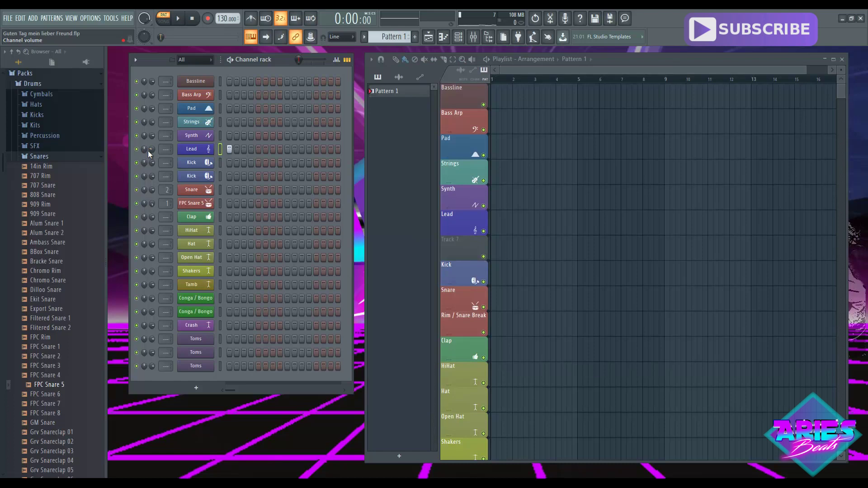
{"action": "right_click", "coordinate": [151, 148]}
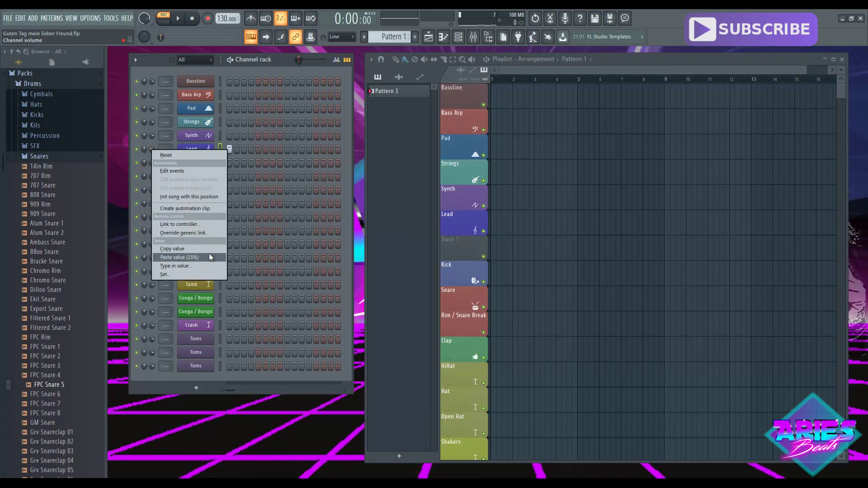
{"action": "left_click", "coordinate": [198, 256]}
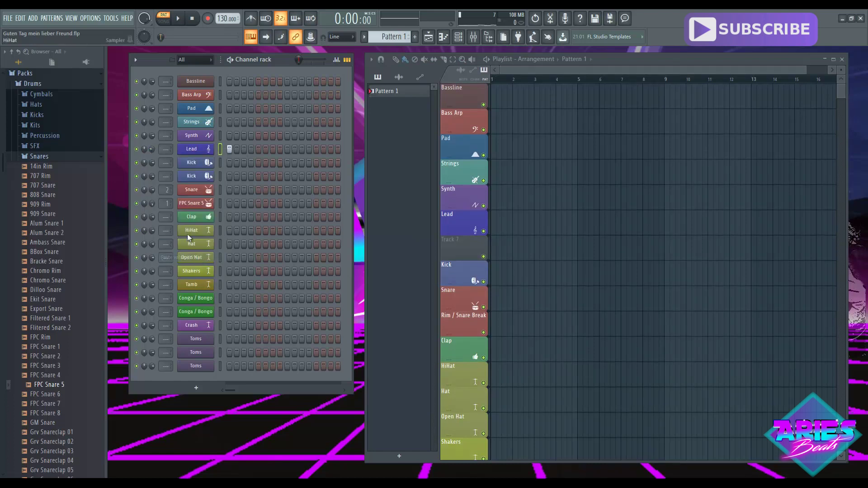
Step: Paste the copied value of 25% into the volume of the Synth and Pad channels
{"action": "right_click", "coordinate": [152, 135]}
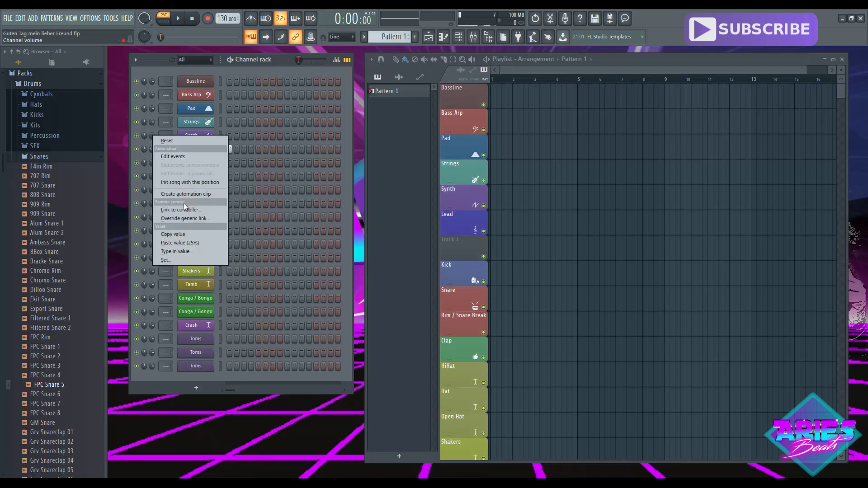
{"action": "left_click", "coordinate": [199, 244]}
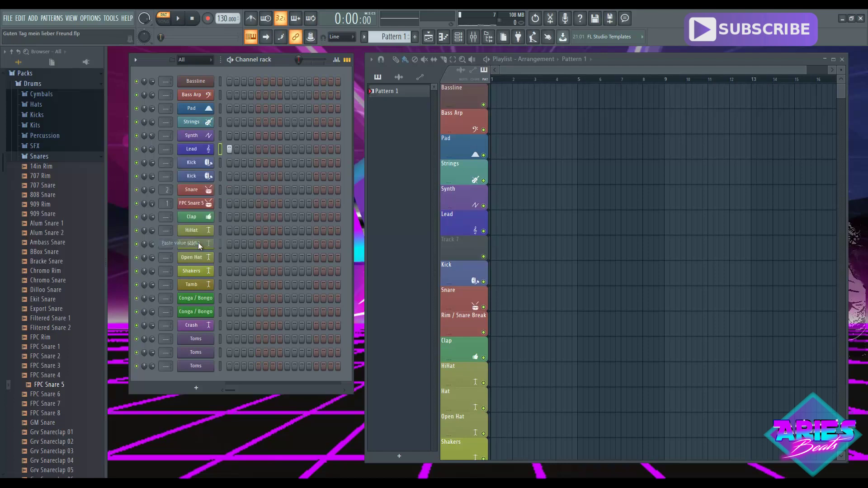
{"action": "right_click", "coordinate": [153, 107]}
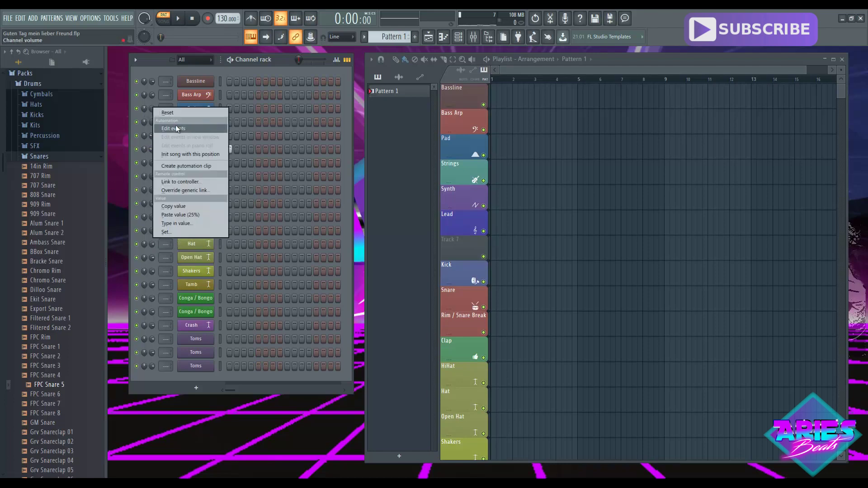
{"action": "left_click", "coordinate": [196, 213]}
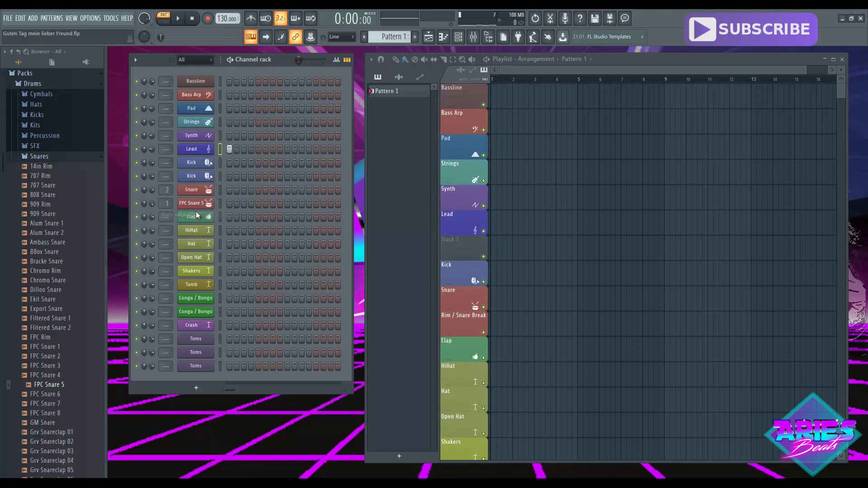
Step: Copy the Bass Arp channel's volume value and paste it, 0.78125, below the 25 in the text file Wert in the Editor
{"action": "right_click", "coordinate": [153, 96]}
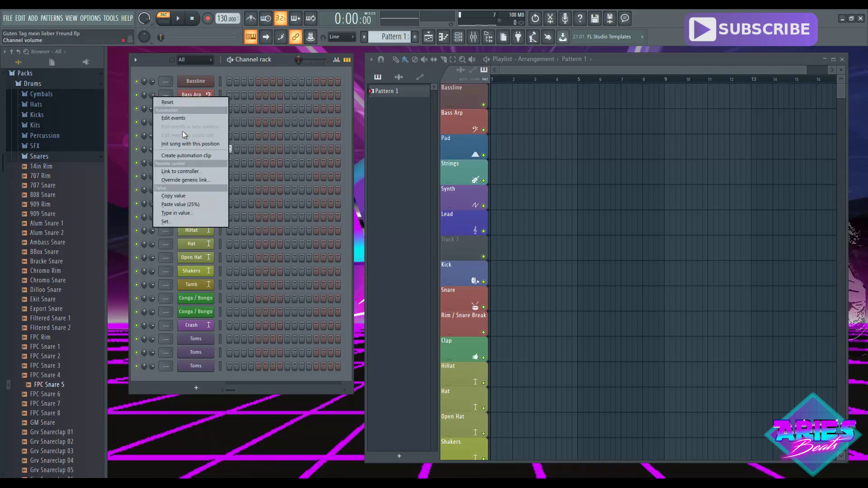
{"action": "left_click", "coordinate": [191, 197]}
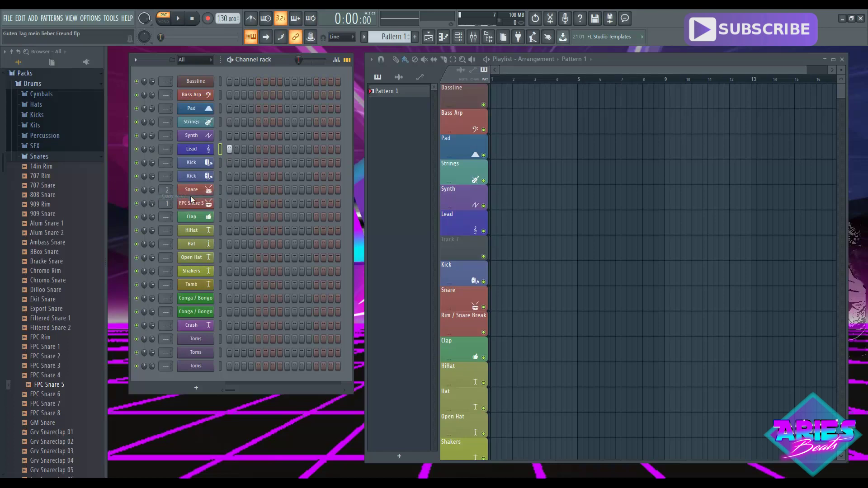
{"action": "left_click", "coordinate": [316, 482]}
{"action": "left_click", "coordinate": [458, 90]}
{"action": "type", "text": "0.78125"}
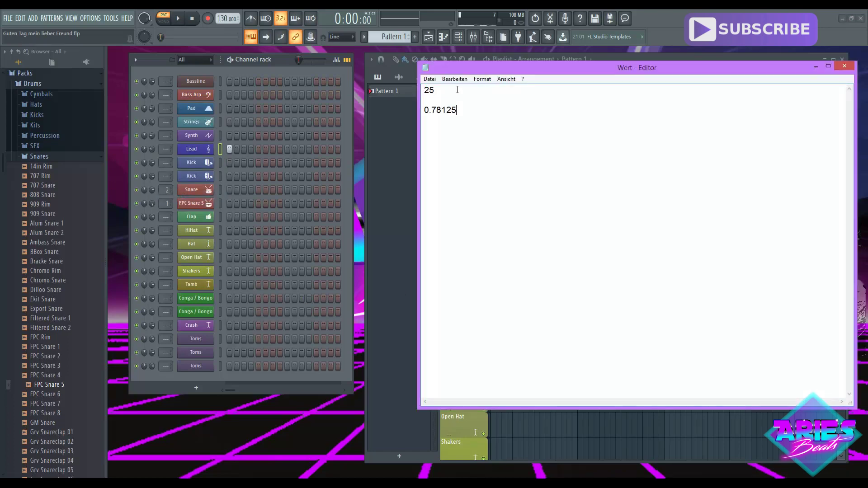
{"action": "left_click_drag", "start_coordinate": [456, 115], "coordinate": [425, 112]}
{"action": "left_click", "coordinate": [477, 112]}
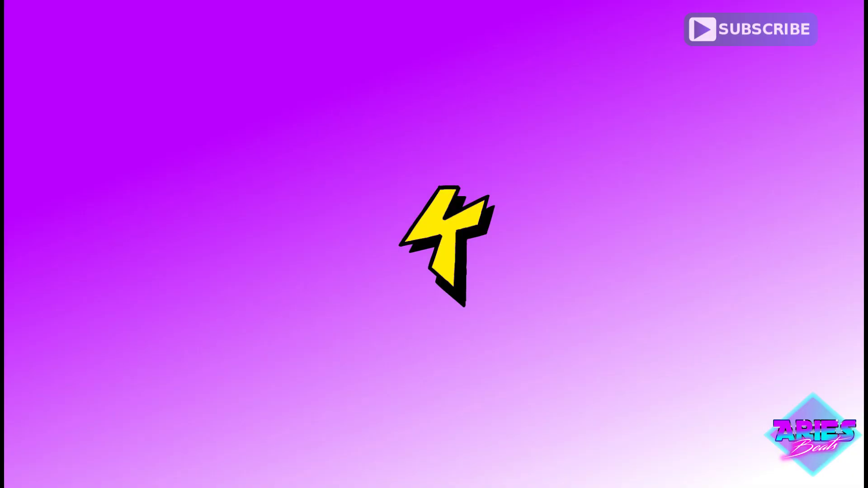
Step: Play and stop the arrangement in FL Studio, and delete the Pattern 1 clips at bars 2 to 4 of the Kick track
{"action": "key", "text": "space"}
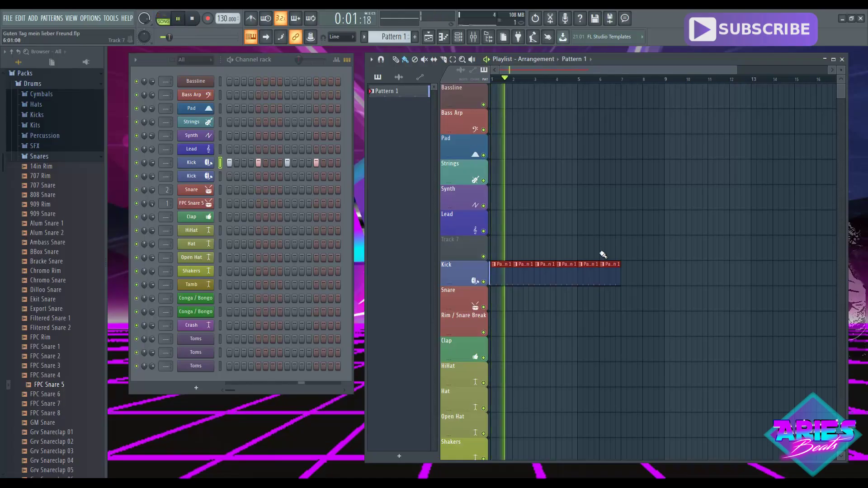
{"action": "scroll", "coordinate": [555, 248], "scroll_direction": "up", "scroll_amount": 5, "text": "ctrl"}
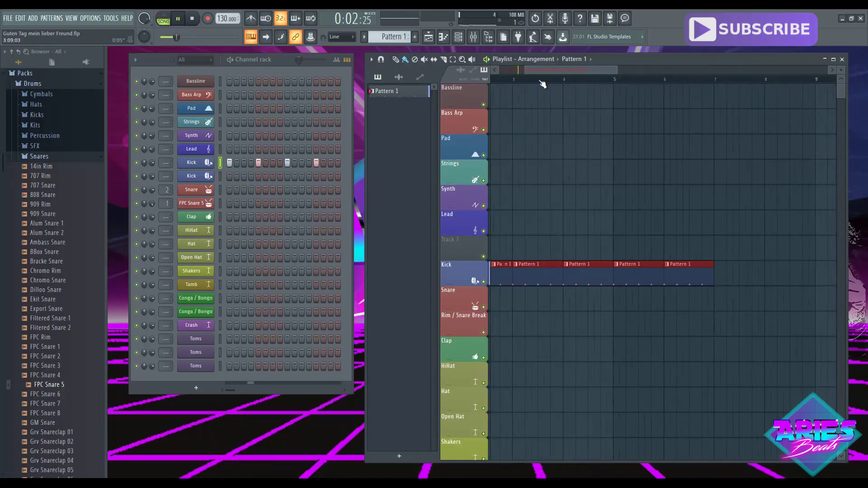
{"action": "key", "text": "space"}
{"action": "right_click", "coordinate": [566, 273]}
{"action": "right_click", "coordinate": [623, 270]}
{"action": "right_click", "coordinate": [664, 263]}
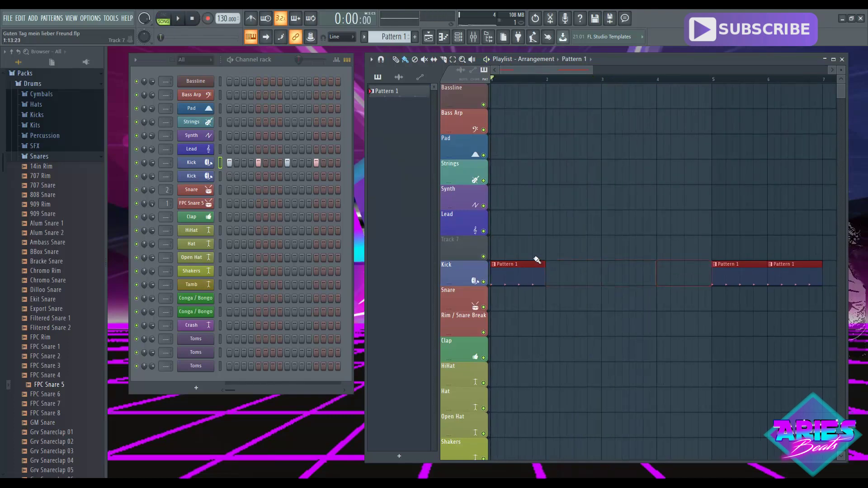
Step: Nudge the first Pattern 1 clip on the Kick track in fine steps along the timeline, leaving it one beat into bar 1
{"action": "mouse_move", "coordinate": [521, 265]}
{"action": "left_mouse_down"}
{"action": "mouse_move", "coordinate": [531, 265]}
{"action": "mouse_move", "coordinate": [501, 264]}
{"action": "mouse_move", "coordinate": [533, 264]}
{"action": "mouse_move", "coordinate": [523, 265]}
{"action": "left_mouse_up"}
{"action": "scroll", "coordinate": [557, 318], "scroll_direction": "up", "scroll_amount": 2}
{"action": "scroll", "coordinate": [559, 318], "scroll_direction": "up", "scroll_amount": 3}
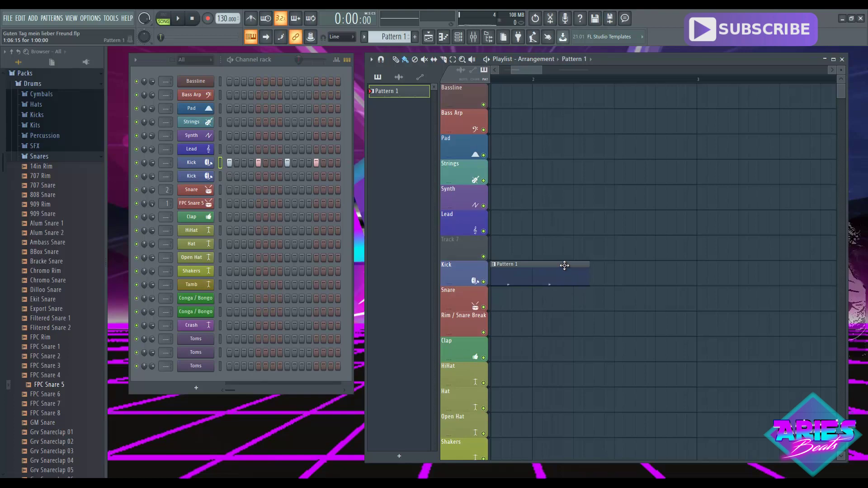
{"action": "left_click_drag", "start_coordinate": [551, 265], "coordinate": [545, 265]}
{"action": "left_click_drag", "start_coordinate": [545, 265], "coordinate": [550, 266]}
{"action": "left_click_drag", "start_coordinate": [533, 69], "coordinate": [504, 70]}
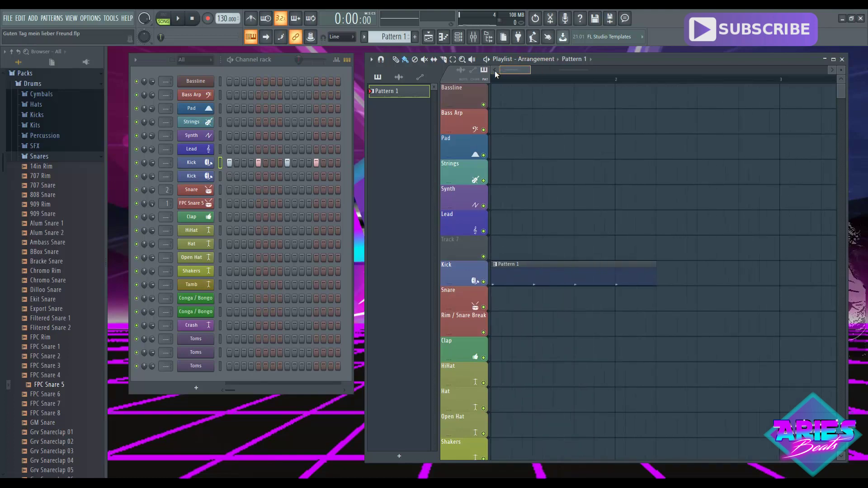
{"action": "mouse_move", "coordinate": [562, 265]}
{"action": "left_mouse_down"}
{"action": "mouse_move", "coordinate": [486, 266]}
{"action": "mouse_move", "coordinate": [545, 265]}
{"action": "left_mouse_up"}
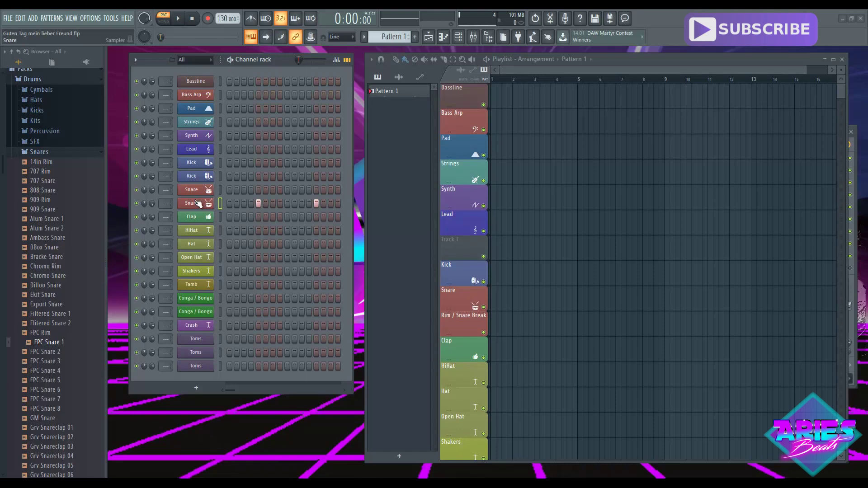
Step: Play the pattern and replace the second Snare channel's sample with FPC Snare 1, also sending it to the selected channel
{"action": "left_click", "coordinate": [178, 18]}
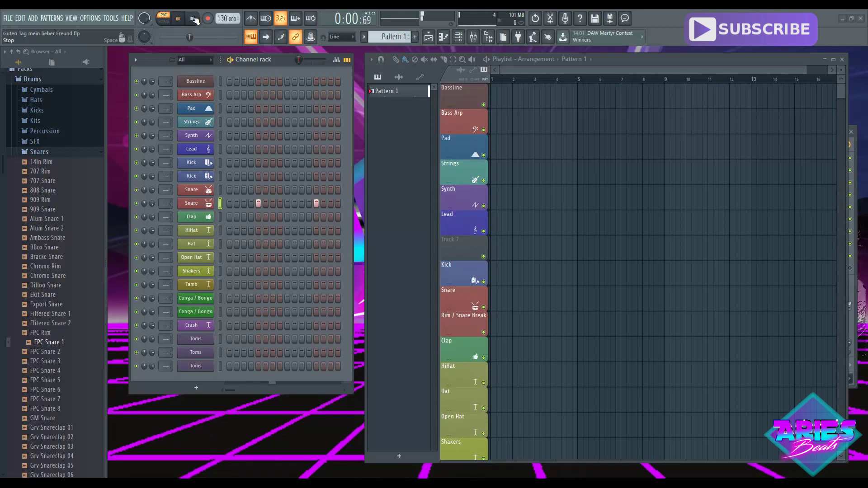
{"action": "left_click_drag", "start_coordinate": [52, 335], "coordinate": [195, 204]}
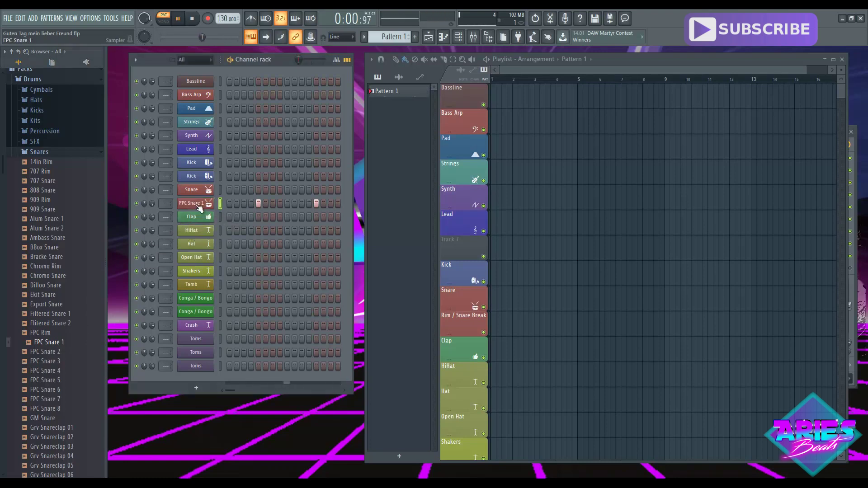
{"action": "right_click", "coordinate": [54, 342]}
{"action": "left_click", "coordinate": [80, 340]}
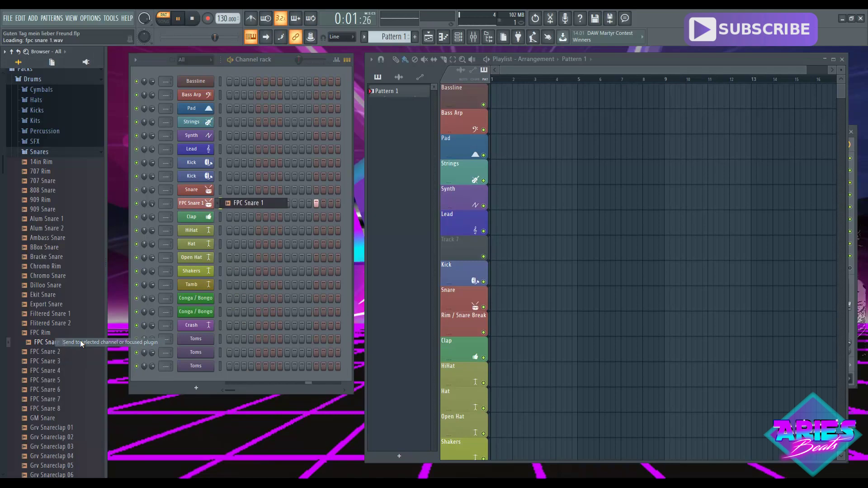
{"action": "left_click_drag", "start_coordinate": [80, 340], "coordinate": [63, 343]}
Step: Swap the selected channel's sample through FPC Snare 2 to FPC Snare 7 during playback, and check its sampler settings after stopping
{"action": "left_click", "coordinate": [63, 353]}
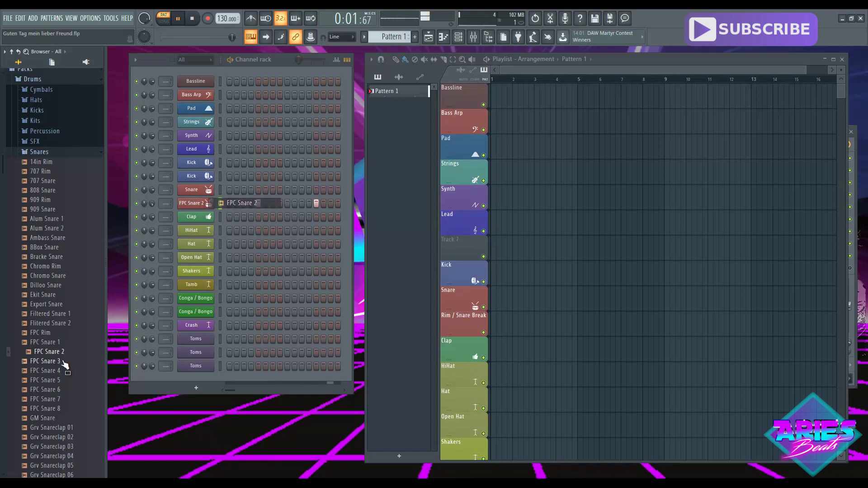
{"action": "left_click", "coordinate": [61, 362]}
{"action": "left_click", "coordinate": [58, 371]}
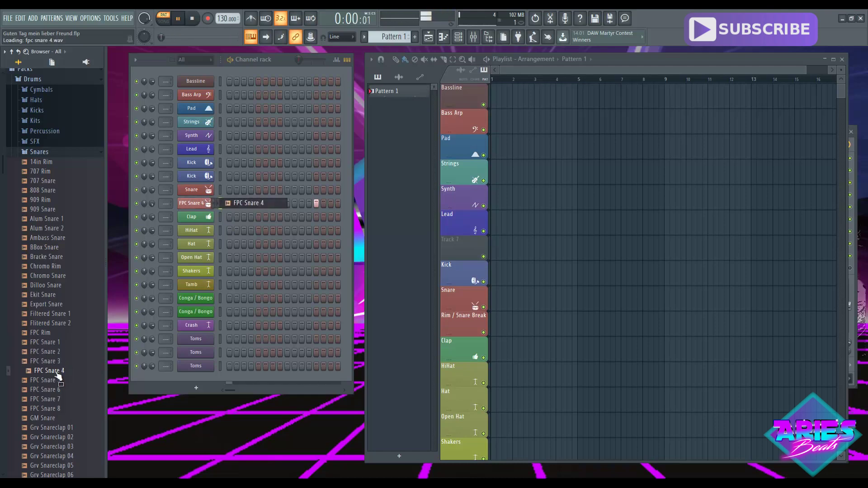
{"action": "left_click", "coordinate": [56, 381]}
{"action": "left_click", "coordinate": [58, 390]}
{"action": "left_click", "coordinate": [60, 400]}
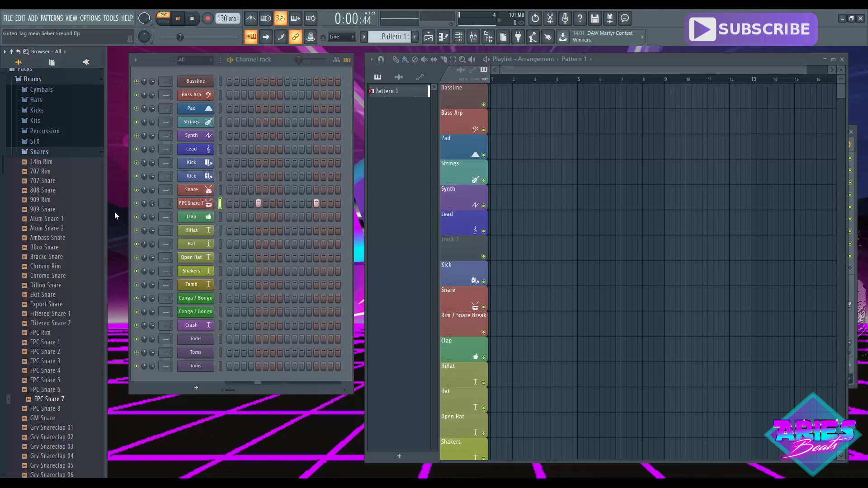
{"action": "left_click", "coordinate": [191, 20]}
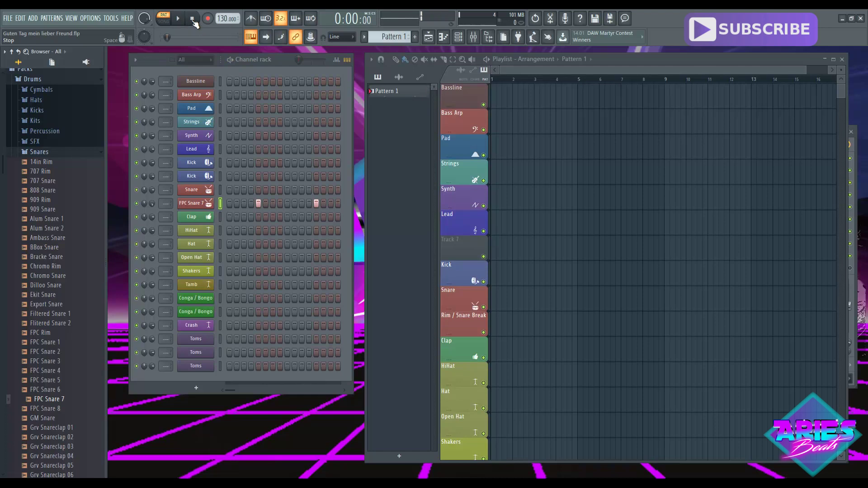
{"action": "left_click", "coordinate": [193, 205]}
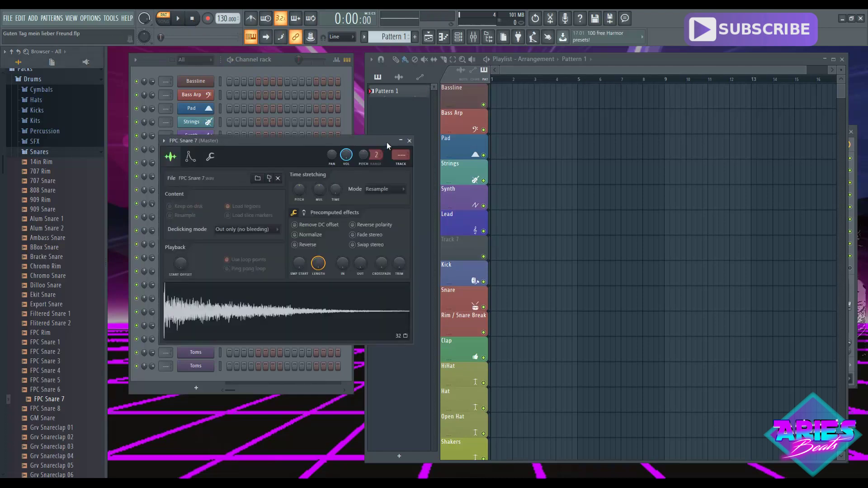
{"action": "left_click", "coordinate": [409, 143]}
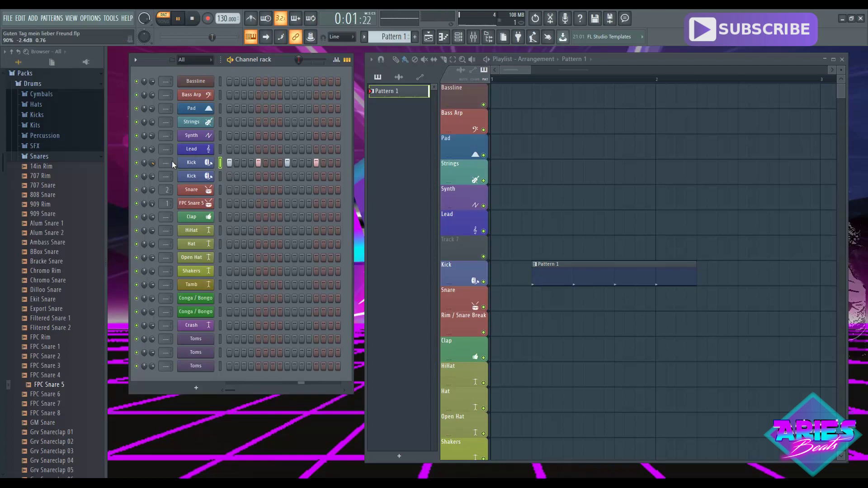
Step: Stop the playback of the Kick pattern
{"action": "left_click", "coordinate": [229, 162]}
{"action": "left_click", "coordinate": [191, 19]}
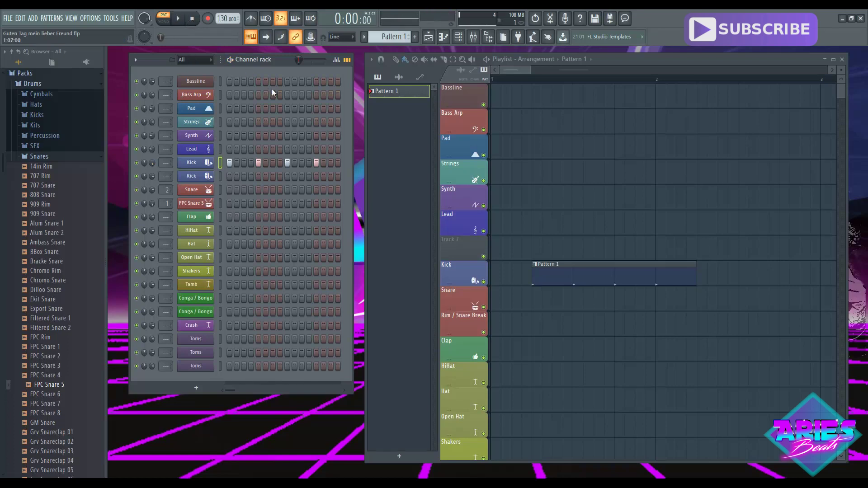